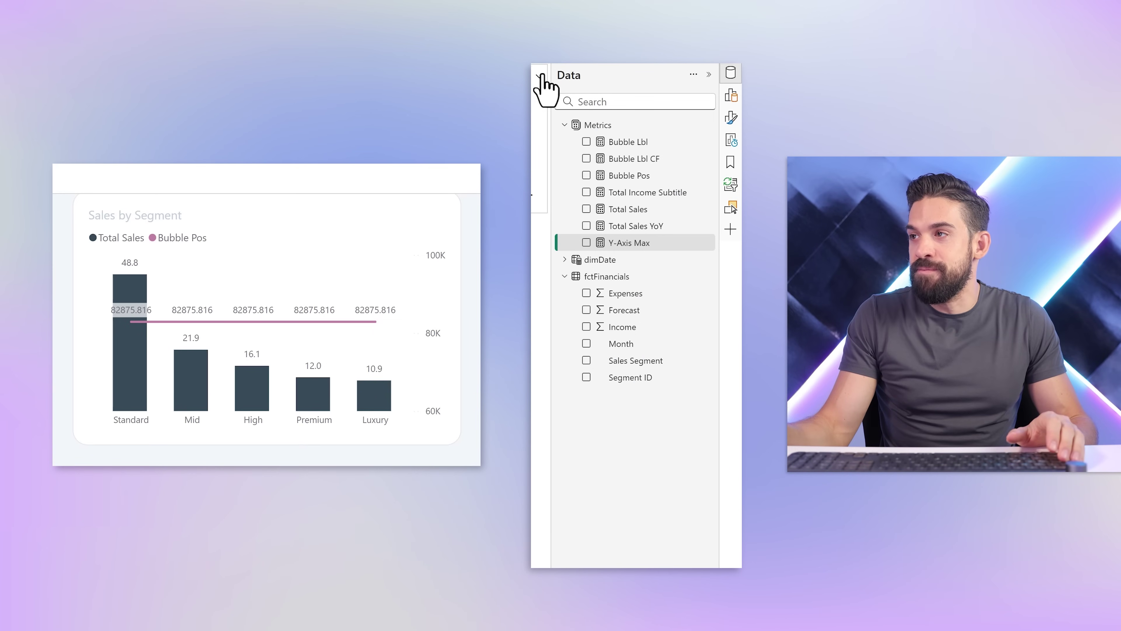
- Set the Sales by Segment chart's Y-axis maximum to the Y-Axis Max measure
left_click(542, 75)
left_click(388, 241)
left_click(590, 249)
left_click(592, 282)
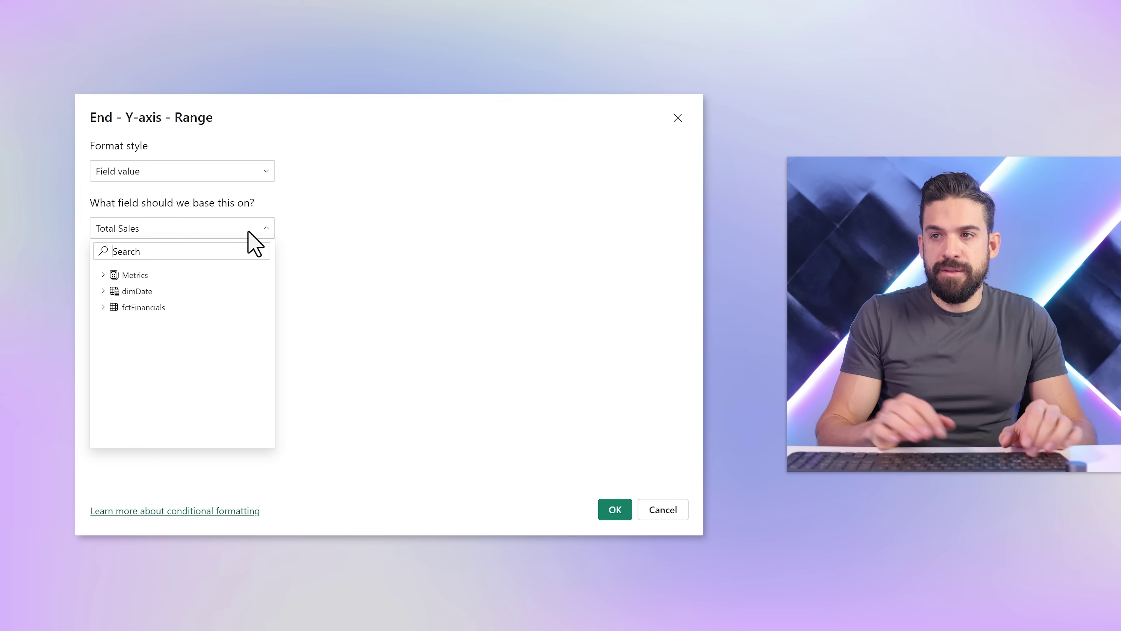
type("max")
left_click(194, 292)
left_click(618, 510)
left_click(605, 285)
left_click(600, 255)
- Give the secondary y-axis a field-driven maximum and align zeros on both axes
left_click(618, 277)
left_click(638, 383)
left_click(214, 237)
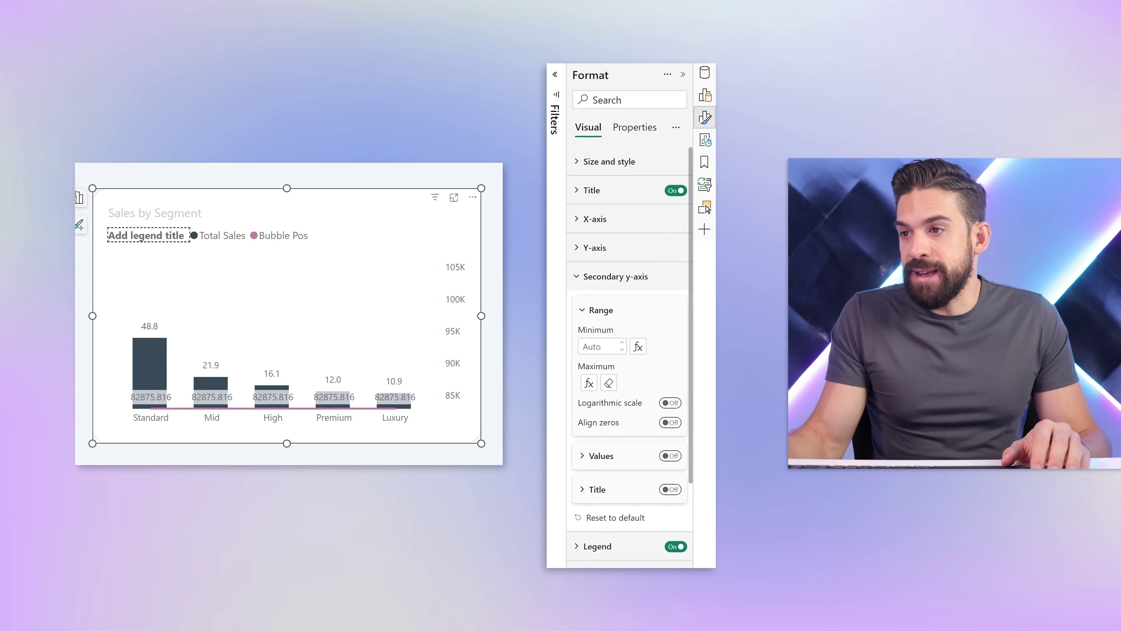
left_click(670, 422)
- Set the Y-axis minimum to 0 so the columns start at zero
left_click(608, 255)
left_click(618, 283)
type("0")
left_click(597, 280)
left_click(595, 247)
left_click(616, 276)
- Turn the chart legend off
left_click(675, 305)
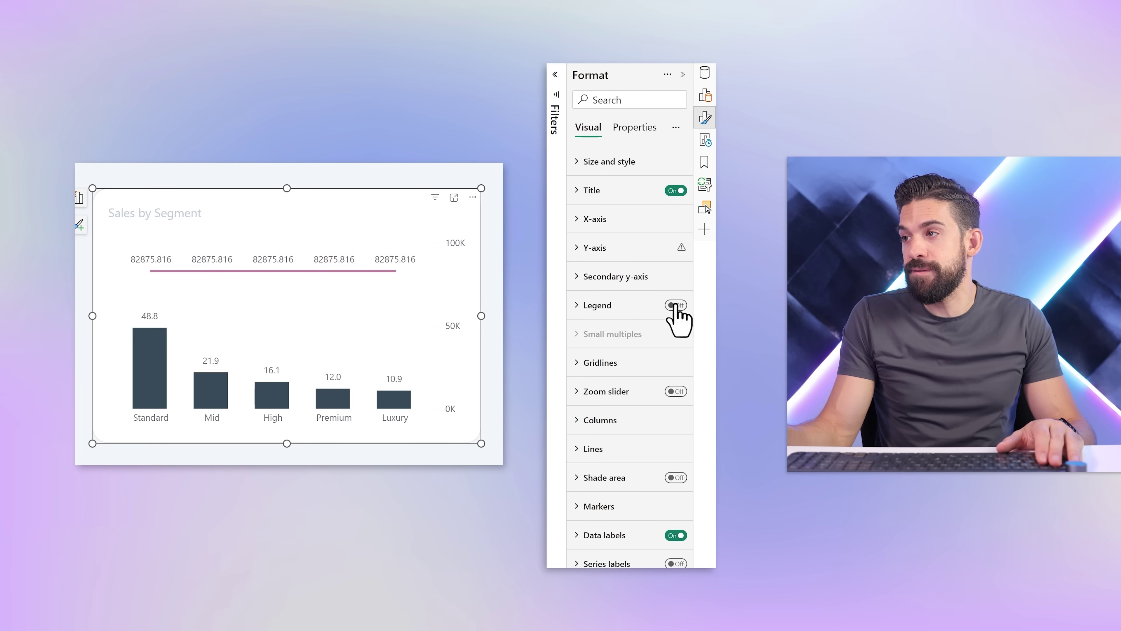
left_click(627, 279)
left_click(588, 277)
- Switch off data labels for the Bubble Pos series
left_click(609, 535)
left_click(627, 395)
left_click(618, 444)
left_click(668, 416)
- Turn on markers for all categories of the Bubble Pos line
left_click(620, 331)
left_click(617, 507)
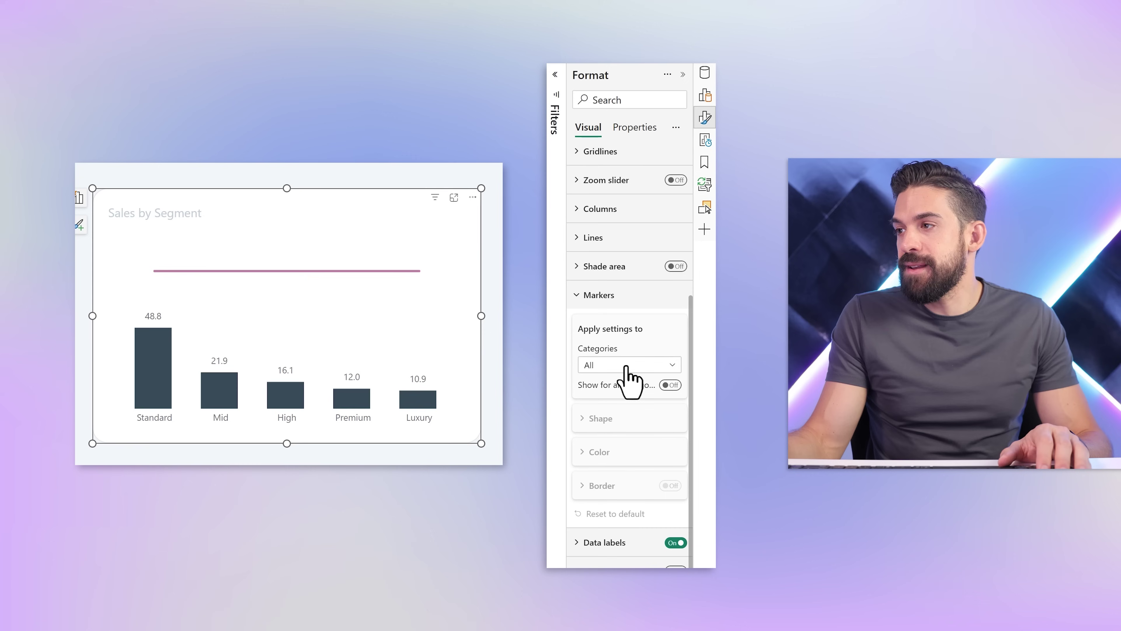
left_click(672, 386)
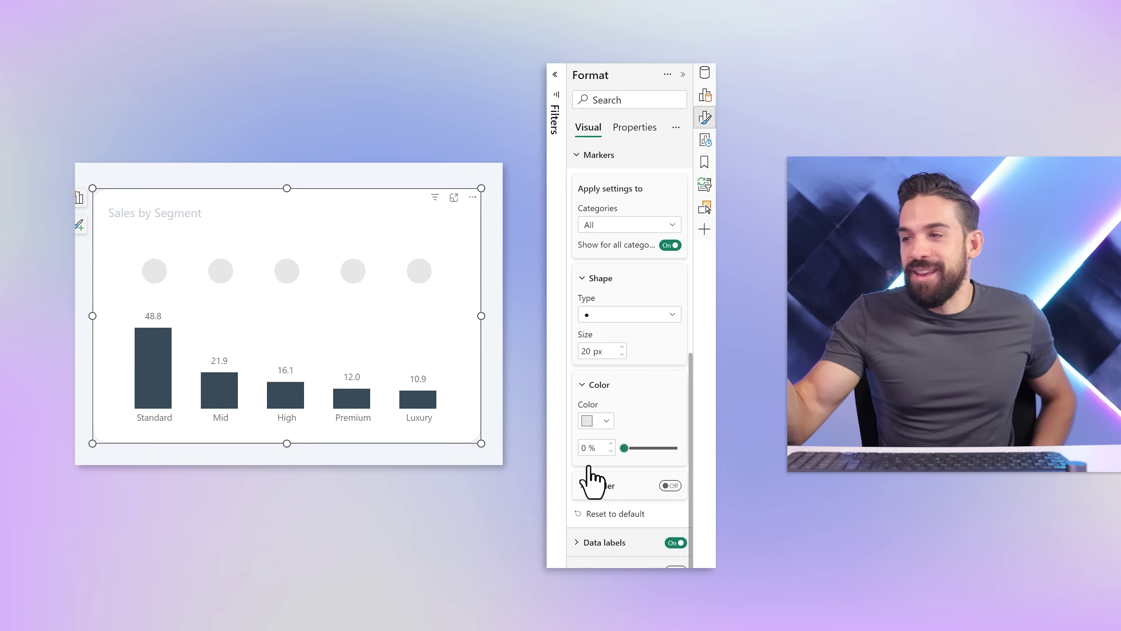
- Test value labels on the bubbles and review the line's label position choices
left_click(616, 546)
left_click(671, 424)
scroll(619, 475, "down", 3)
left_click(629, 445)
- Hide the bubble labels again and open the Bubble Lbl measure from the Data pane
left_click(670, 282)
left_click(705, 73)
left_click(618, 144)
- Check Bubble Lbl's 1.55 multiplier, then add Bubble Lbl to the chart's line y-axis
left_click(538, 79)
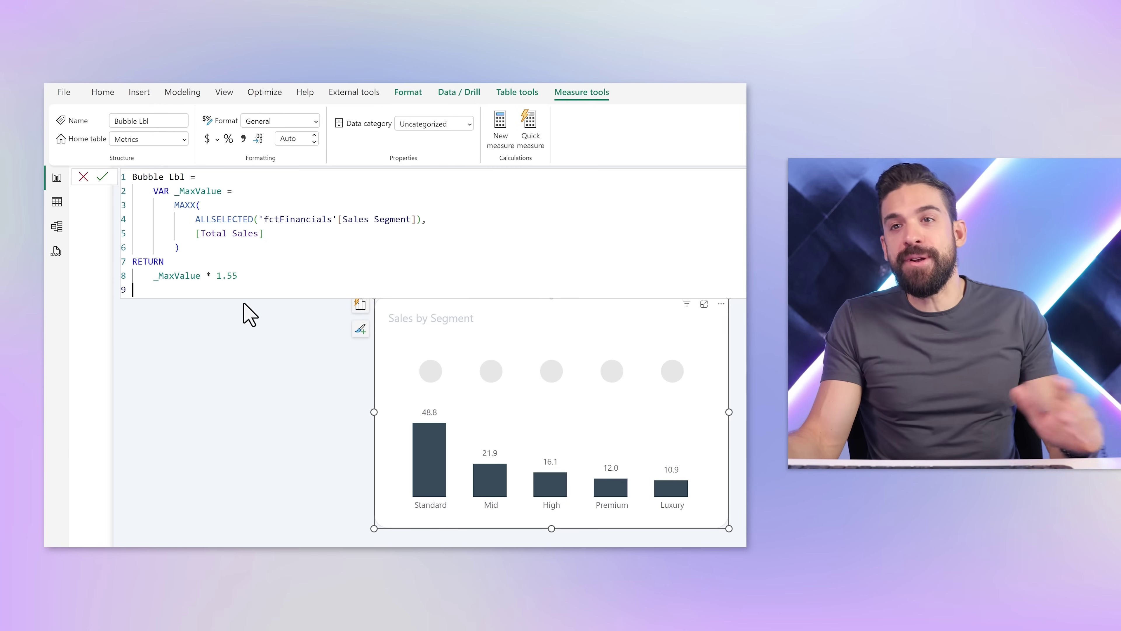
left_click_drag(238, 276, 217, 276)
left_click(227, 291)
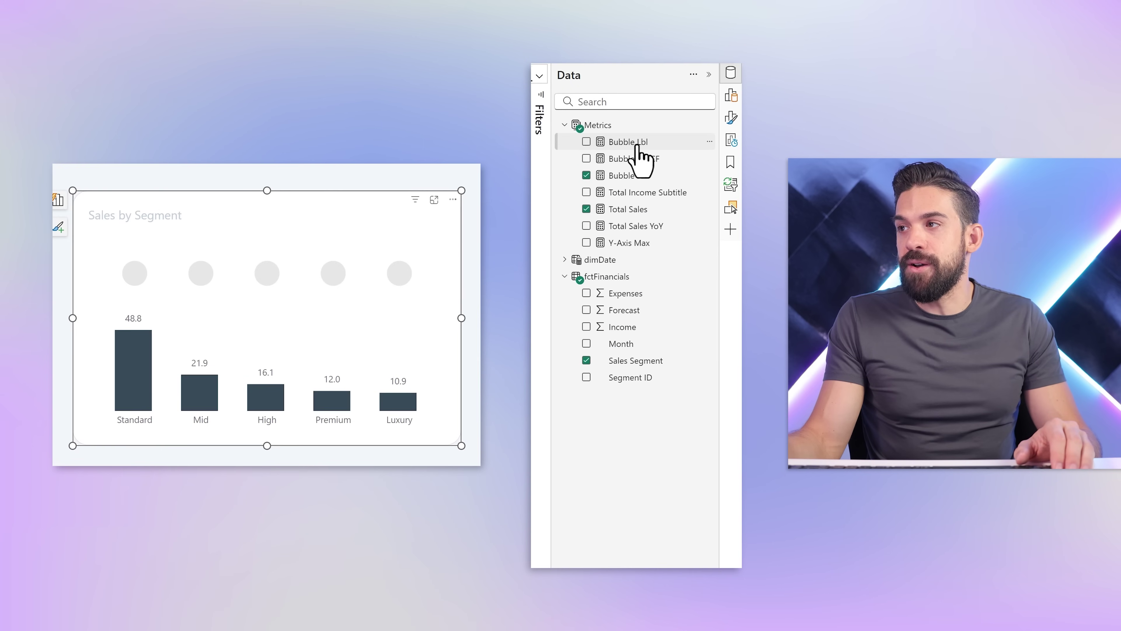
left_click_drag(639, 155, 100, 431)
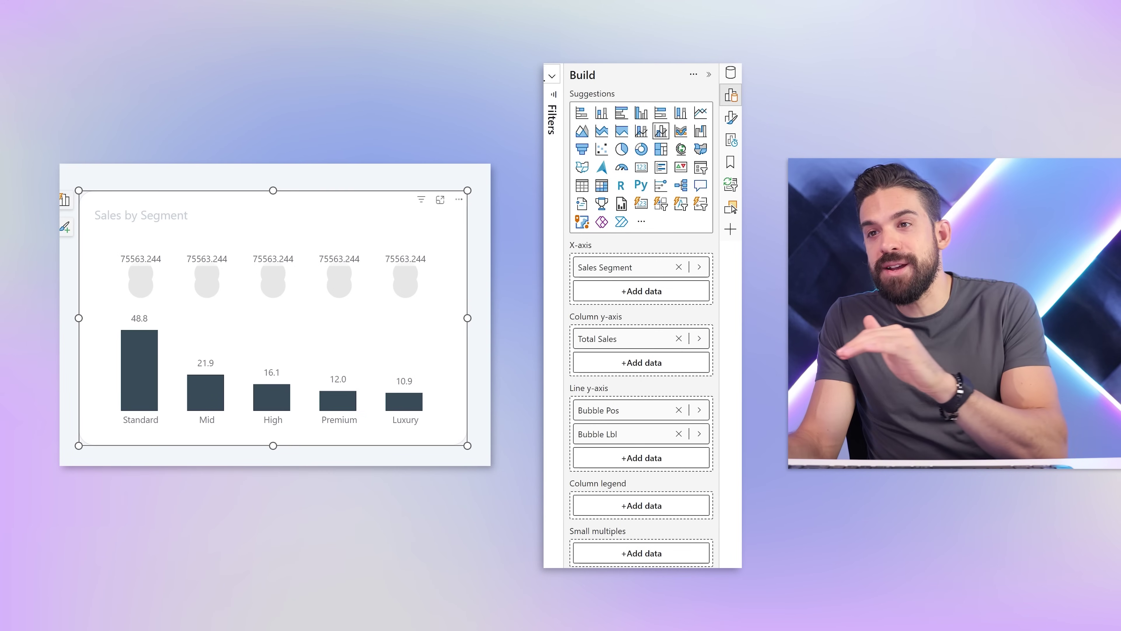
- Target the Bubble Lbl series in the chart's marker settings
left_click(731, 124)
left_click(599, 508)
left_click(621, 297)
left_click(602, 347)
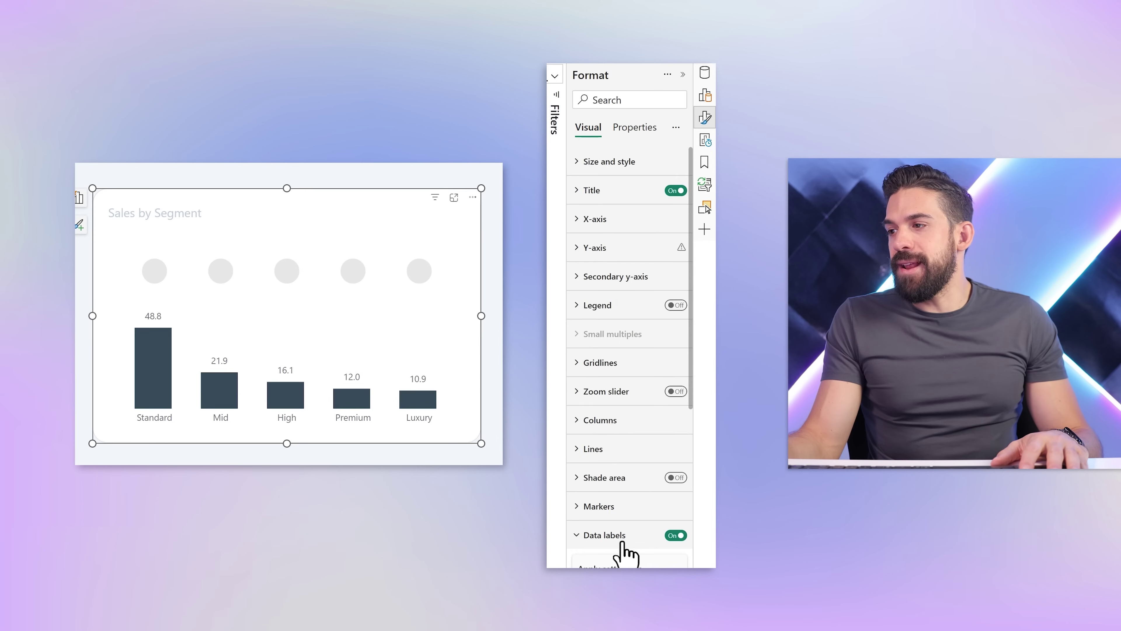
- Turn on data labels for the Bubble Lbl series
left_click(618, 535)
scroll(653, 500, "down", 2)
left_click(638, 255)
left_click(623, 322)
left_click(670, 277)
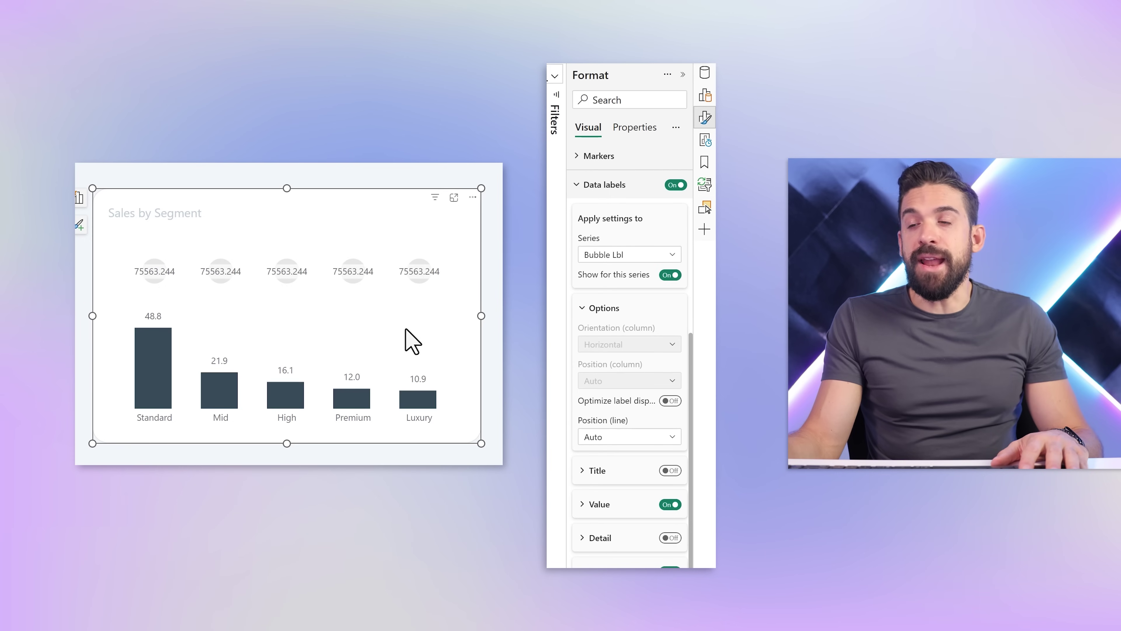
- Set the bubble label value field to Total Sales YoY and turn the label background off
left_click(609, 504)
scroll(625, 521, "down", 5)
left_click(667, 337)
left_click(514, 482)
scroll(658, 441, "down", 4)
left_click(666, 482)
- Colour the bubble label values by the Metrics > Bubble Lbl CF field value, then select that measure
left_click(625, 263)
left_click(179, 170)
left_click(150, 232)
left_click(149, 236)
left_click(96, 277)
left_click(179, 311)
left_click(630, 521)
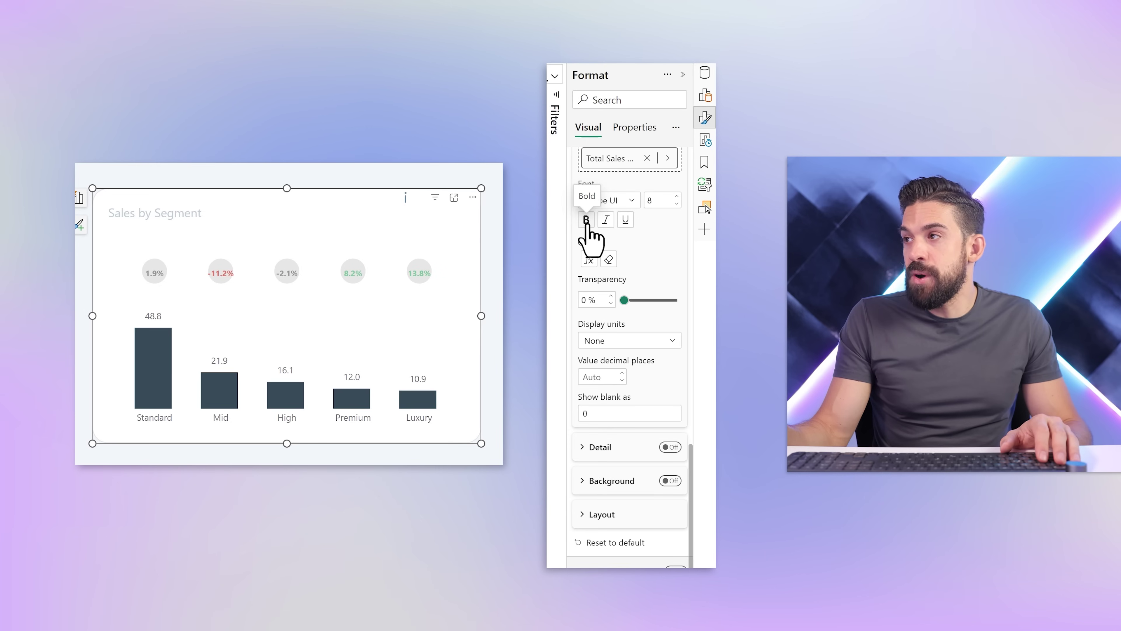
left_click(705, 73)
left_click(639, 160)
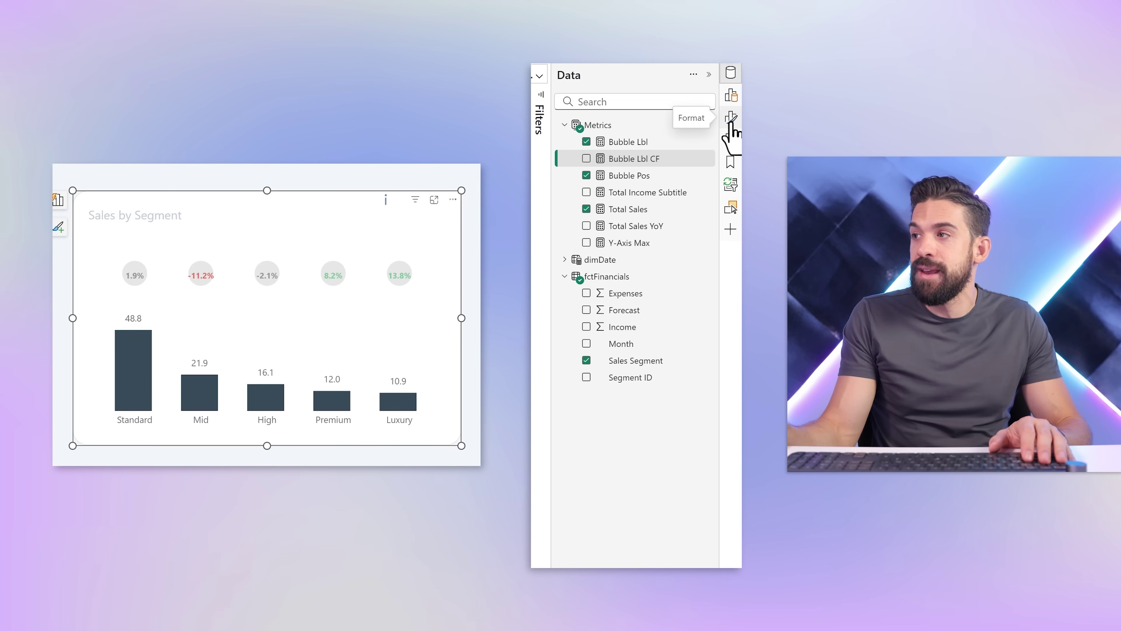
- Enable error bars on Total Sales with Bubble Pos as the upper bound
left_click(731, 123)
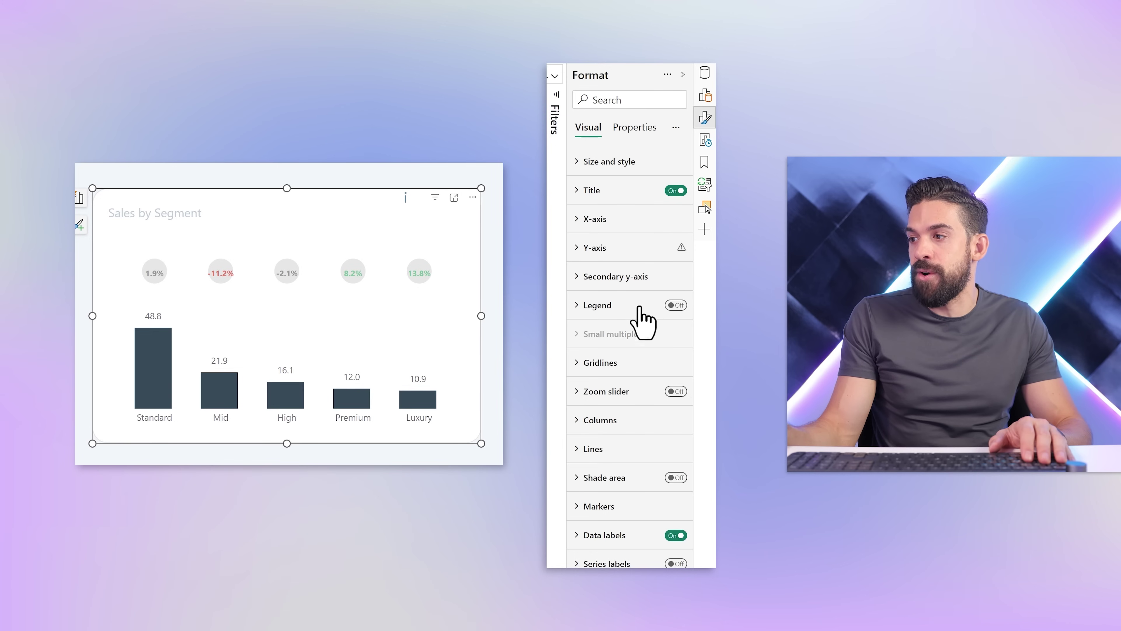
scroll(640, 344, "down", 2)
left_click(610, 531)
left_click(629, 164)
left_click(627, 215)
left_click(671, 217)
left_click(641, 296)
left_click(431, 183)
left_click(452, 232)
- Make the error bar lines light grey
left_click(607, 445)
scroll(615, 440, "down", 5)
left_click(601, 301)
left_click(506, 378)
- Position the Total Sales data labels at Inside end of the columns
left_click(620, 415)
mouse_move(165, 357)
scroll(639, 263, "up", 10)
left_click(621, 297)
left_click(622, 366)
left_click(618, 400)
scroll(625, 406, "down", 5)
left_click(629, 214)
left_click(625, 247)
- Make the column value labels white with no background
left_click(609, 340)
scroll(628, 331, "down", 4)
left_click(605, 265)
left_click(507, 318)
left_click(668, 490)
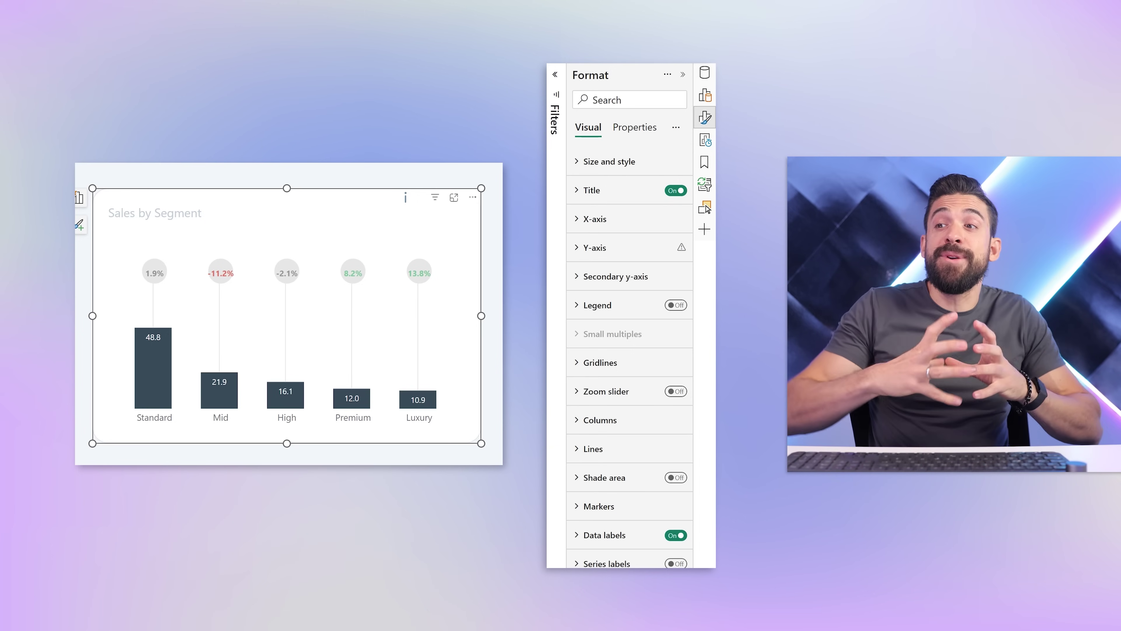
- Expand Markers, switch the series to Bubble Pos, and check its marker shape and size
left_click(620, 507)
left_click(631, 365)
left_click(616, 400)
left_click(624, 486)
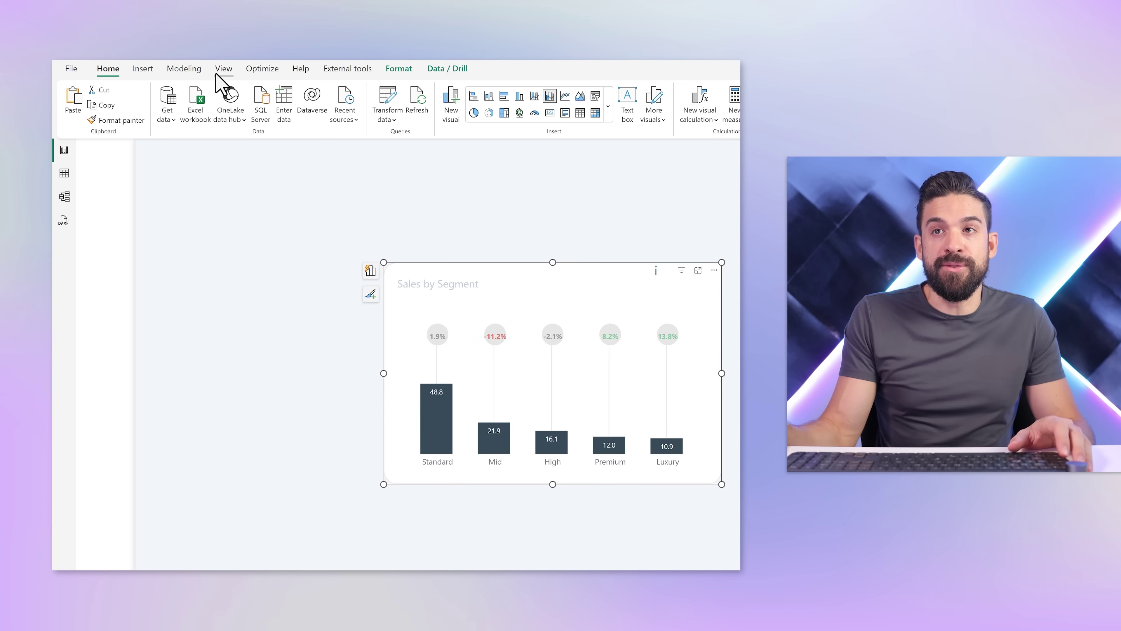
- Save the report's current theme as a JSON file from the View tab's Themes list
left_click(222, 69)
left_click(333, 107)
left_click(140, 532)
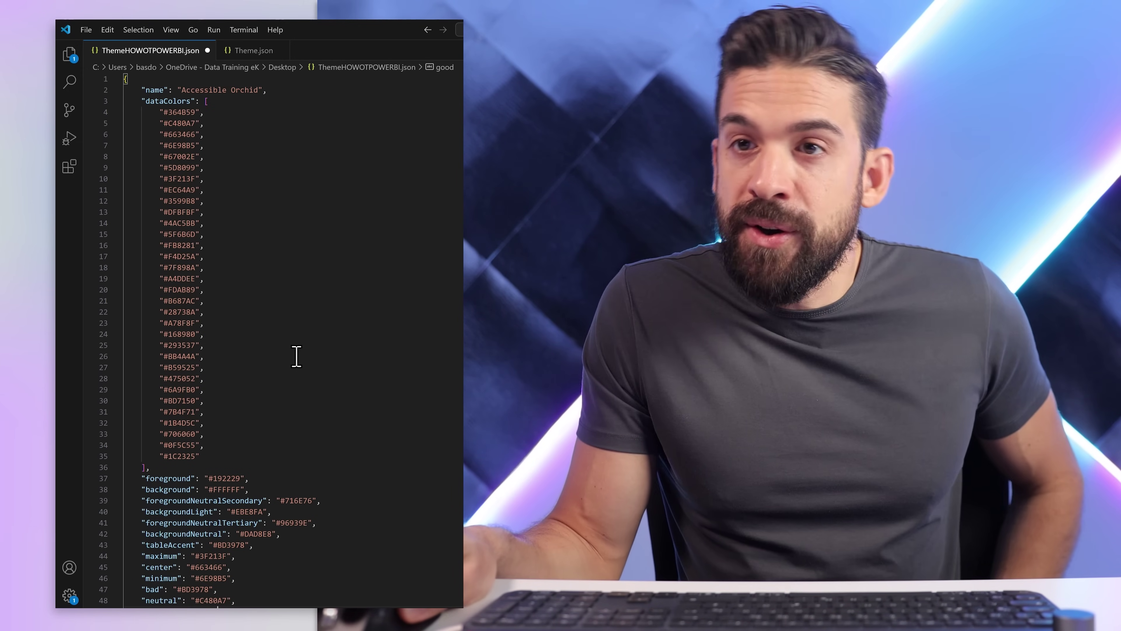
- Add a comma after the last dataColors entry and make a blank line below it
right_click(169, 268)
key("Escape")
scroll(331, 247, "down", 5)
left_click(277, 461)
type(",")
key("Return")
key("Return")
key("Return")
key("Up")
- Paste the visualStyles block giving lineClusteredColumnComboChart visible circle markers of size 35
type("\"visualStyles\": {         \"lineClusteredColumnComboChart\": {         \"*\": {             \"lineStyles\": [             {                 \"showMarker\": true,                 \"markerShape\": \"circle\",                 \"markerSize\": 35             }             ],             }         }     }")
scroll(340, 401, "down", 3)
double_click(238, 379)
double_click(285, 427)
double_click(299, 439)
type("20")
key("ctrl+z")
- Remove the trailing comma that breaks the JSON and save the theme file
left_click(290, 478)
key("BackSpace")
left_click(259, 492)
scroll(207, 471, "up", 4)
scroll(207, 465, "up", 6)
key("ctrl+s")
scroll(208, 465, "down", 8)
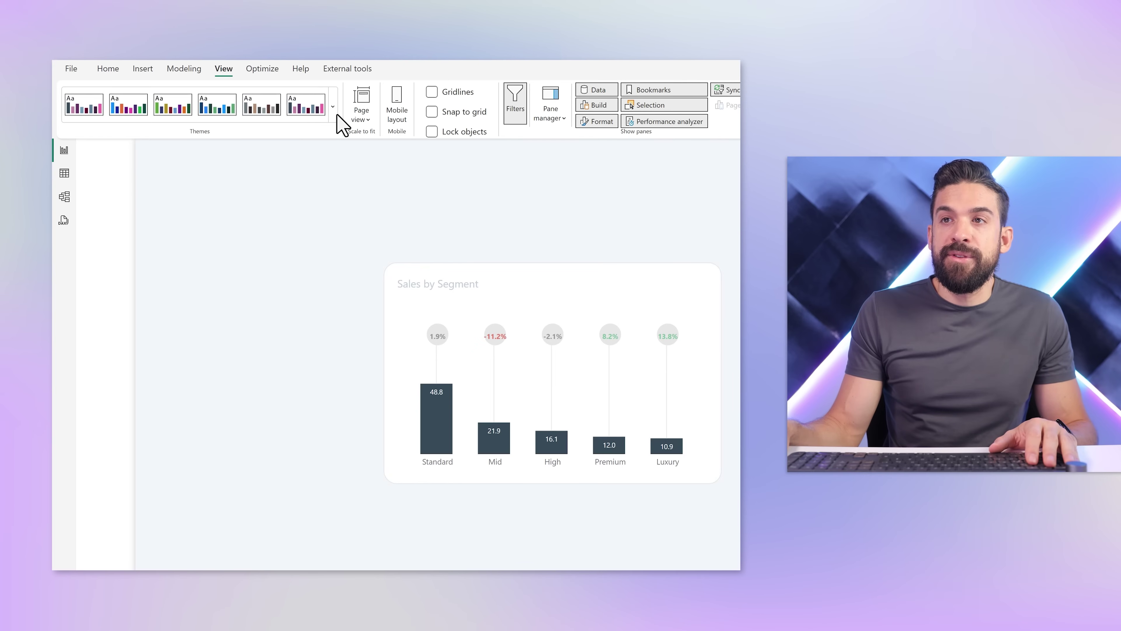
- Import the edited JSON theme through Browse for themes, then select the Sales by Segment chart
left_click(336, 112)
left_click(159, 473)
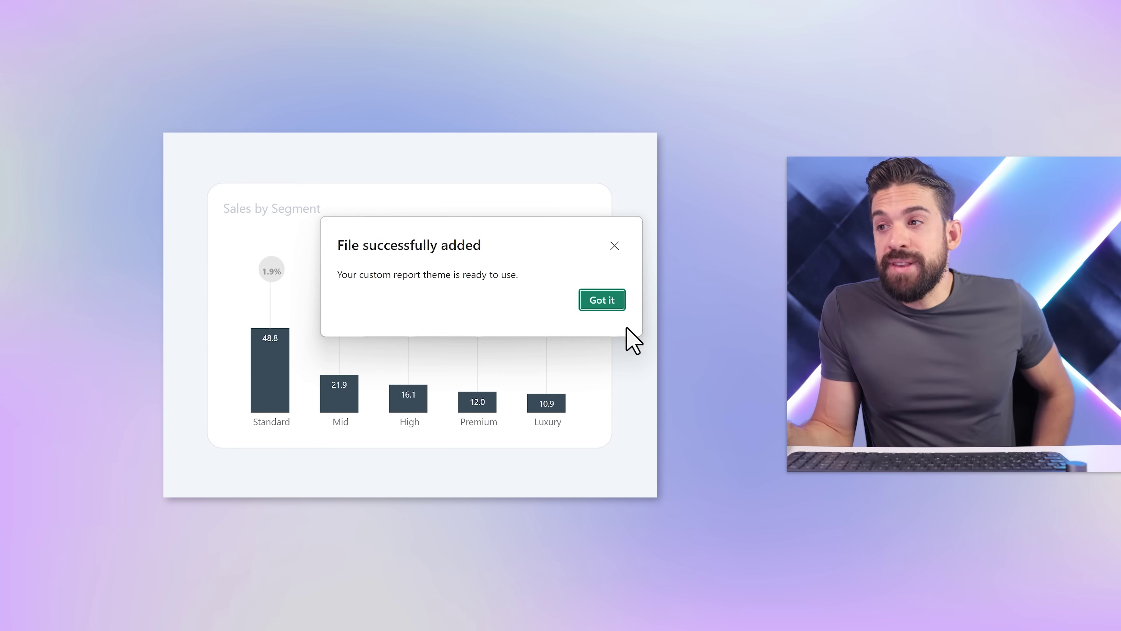
left_click(602, 300)
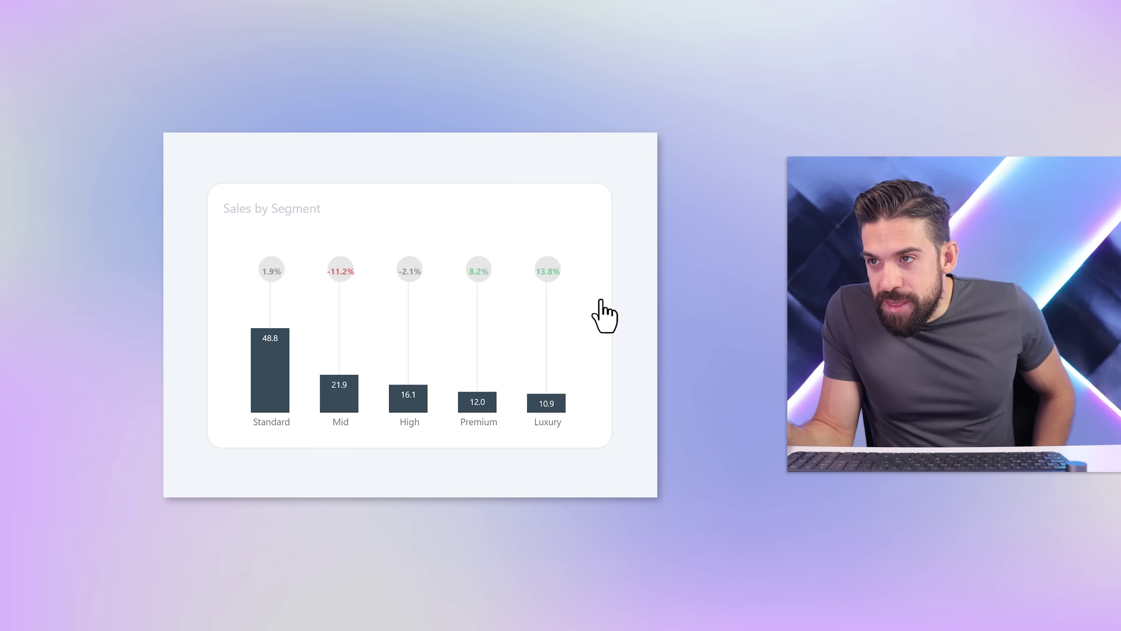
mouse_move(598, 294)
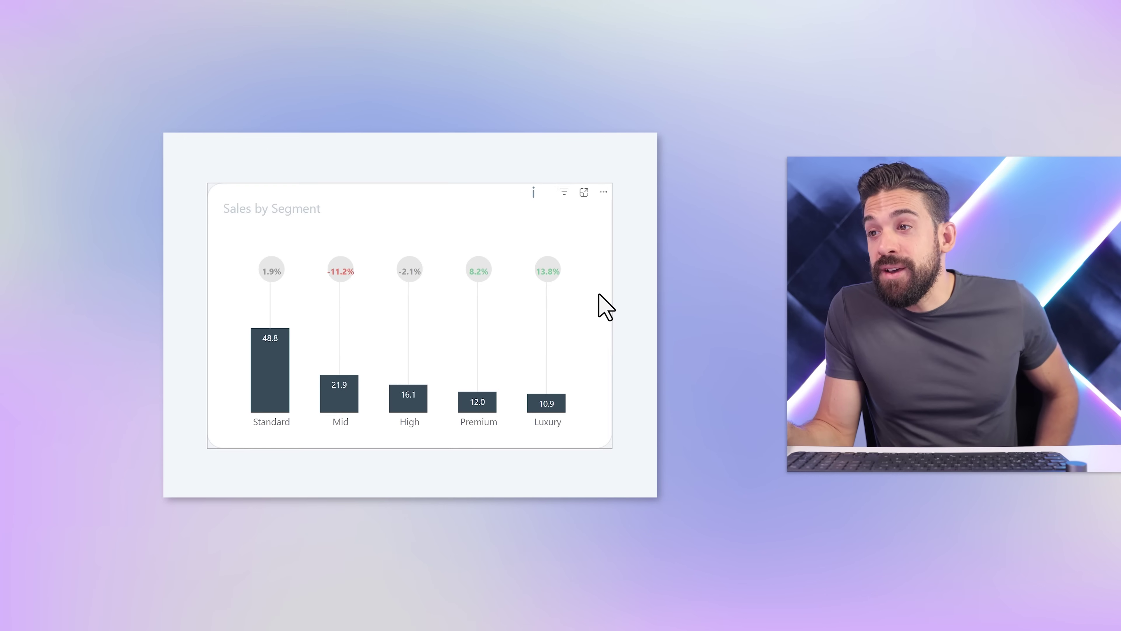
left_click(541, 263)
- Reset the Bubble Pos marker settings to the new theme defaults for larger circles
scroll(621, 513, "down", 5)
scroll(658, 387, "down", 2)
left_click(630, 295)
left_click(624, 326)
left_click(646, 519)
- Turn off markers for the Bubble Lbl series
left_click(655, 295)
left_click(669, 344)
left_click(691, 312)
- Colour the Bubble Pos markers light grey
left_click(676, 366)
left_click(658, 399)
scroll(649, 402, "down", 2)
left_click(640, 454)
scroll(635, 430, "down", 2)
left_click(620, 421)
left_click(532, 230)
left_click(443, 495)
- Turn on the Sales by Segment chart's subtitle and clear its default text
mouse_move(272, 278)
left_click(380, 235)
left_click(626, 199)
left_click(677, 260)
left_click(662, 223)
left_click(693, 258)
left_click(640, 261)
left_click(632, 293)
key("ctrl+a")
key("BackSpace")
- Drive the subtitle text from the Metrics table's Total Income Subtitle measure
left_click(699, 294)
left_click(223, 228)
left_click(95, 276)
left_click(178, 345)
left_click(629, 521)
- Make the subtitle bold and bring up the heading text colour palette
left_click(612, 386)
left_click(631, 425)
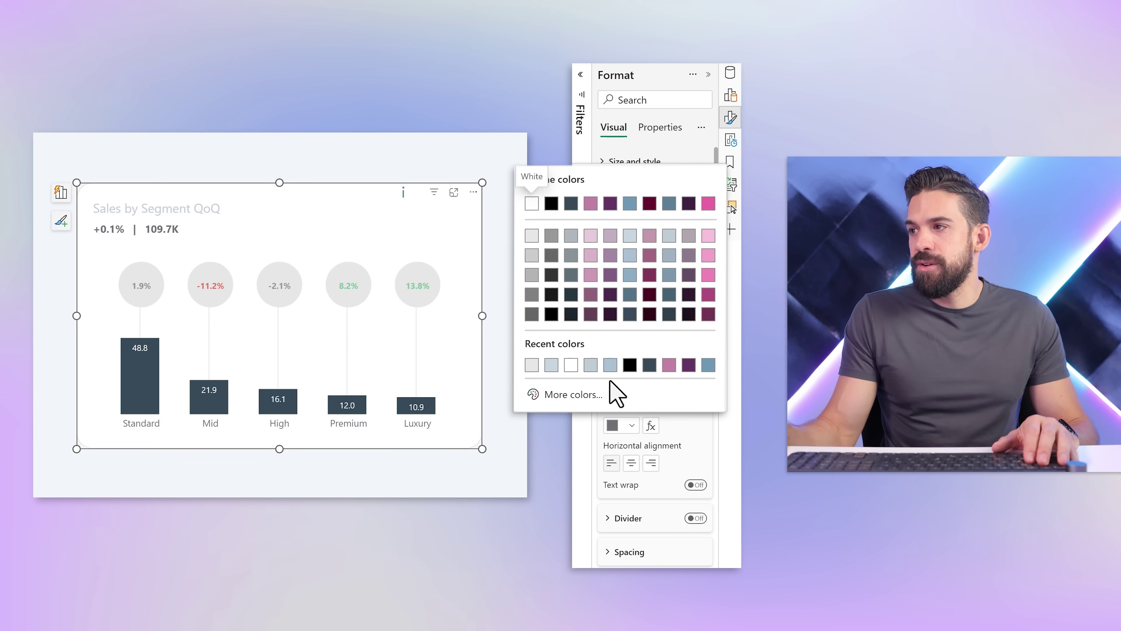